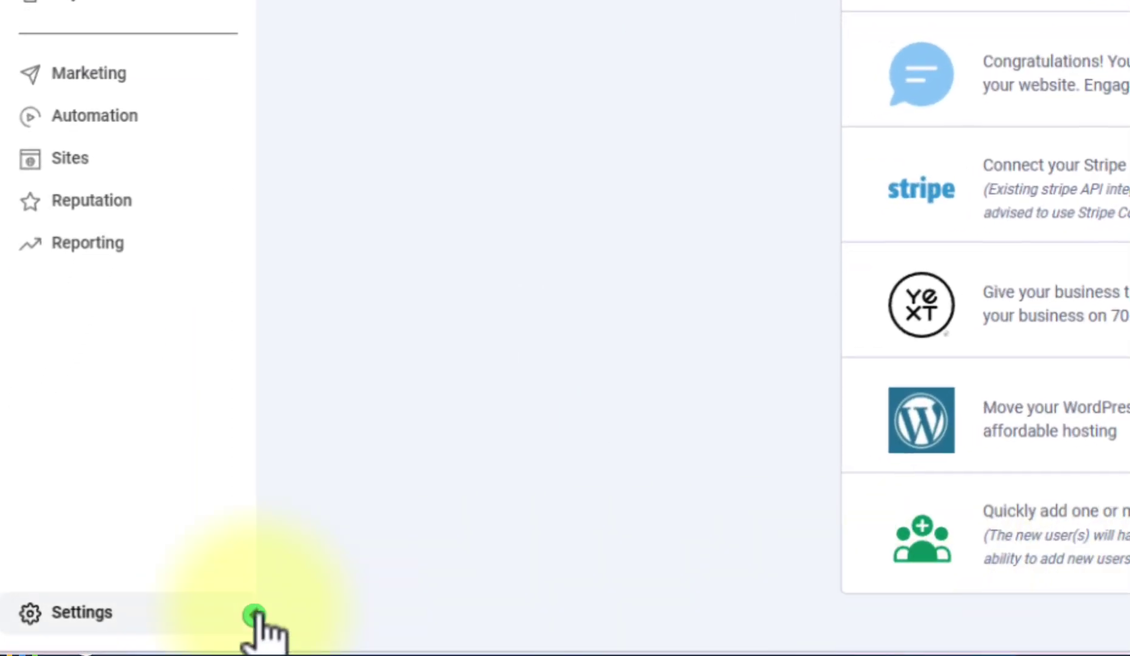
Go to the location's Settings and open the Integrations page under Other Settings.
left_click(36, 594)
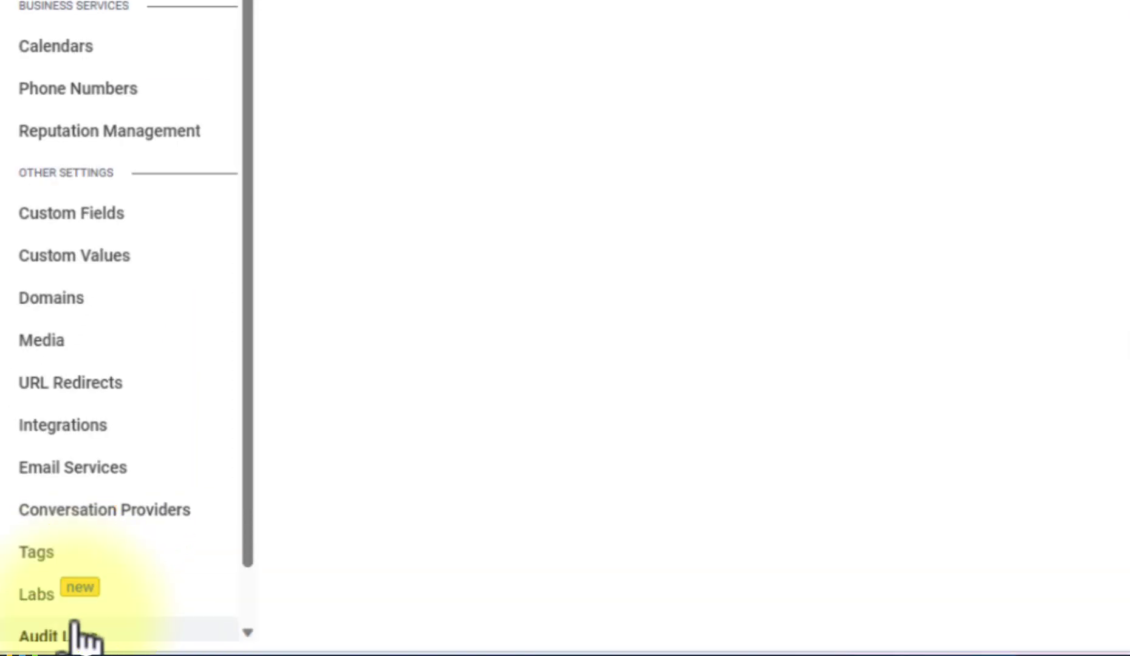
scroll(71, 486, "down", 1)
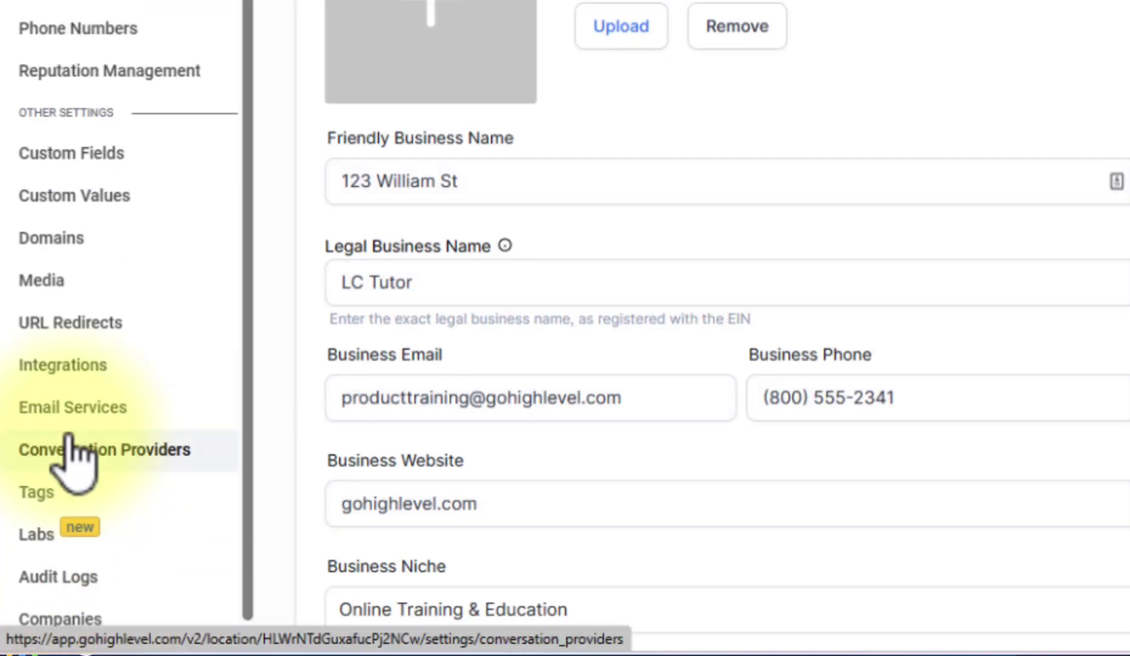
left_click(66, 429)
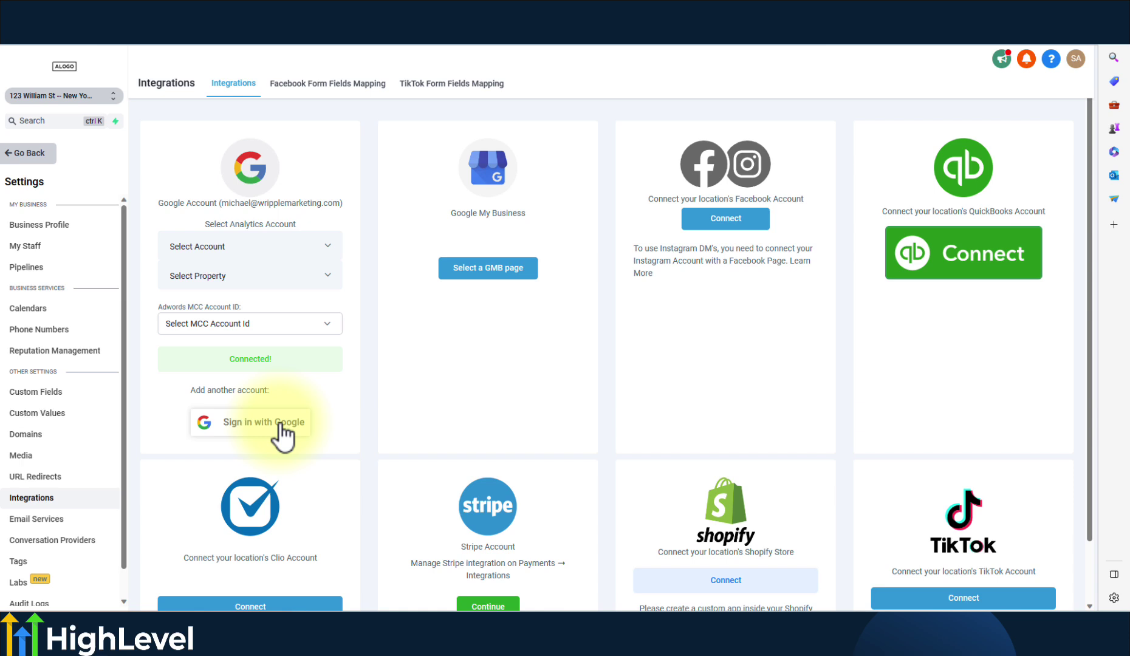
Start Google sign-in for another account, then close the account chooser without selecting one.
left_click(281, 422)
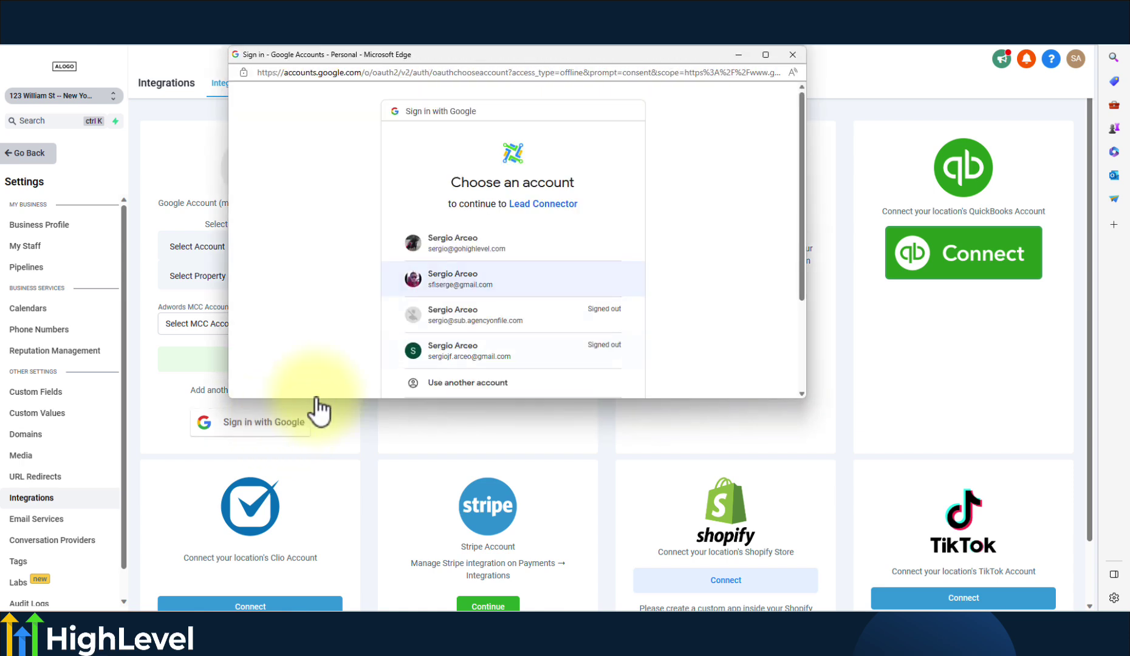
left_click(792, 55)
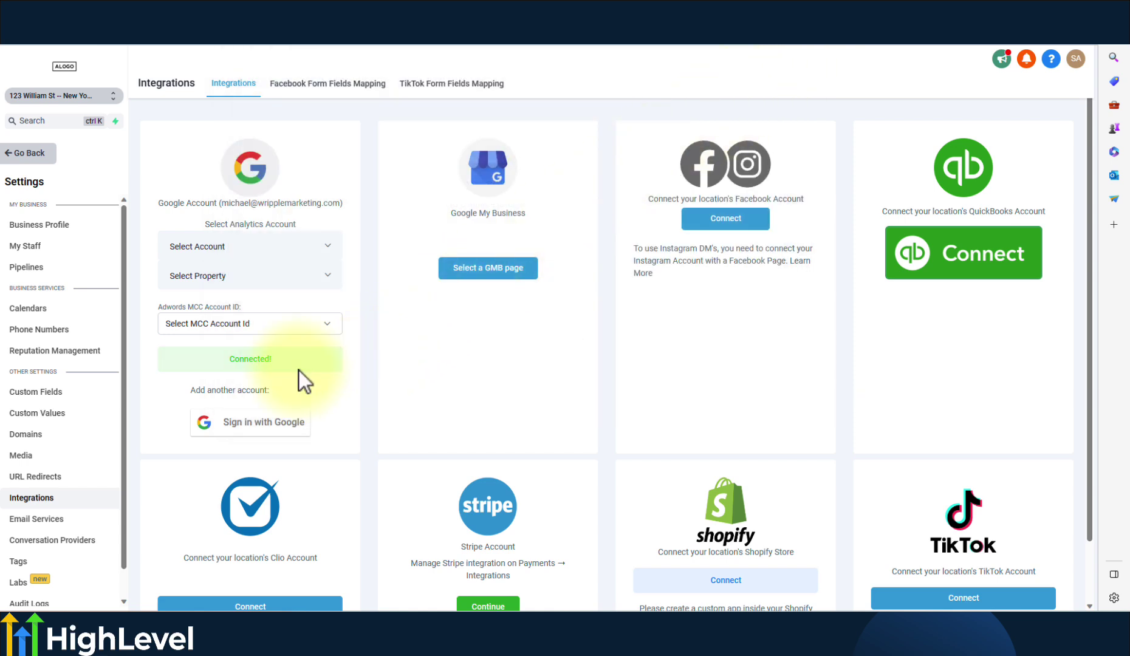
left_click(494, 275)
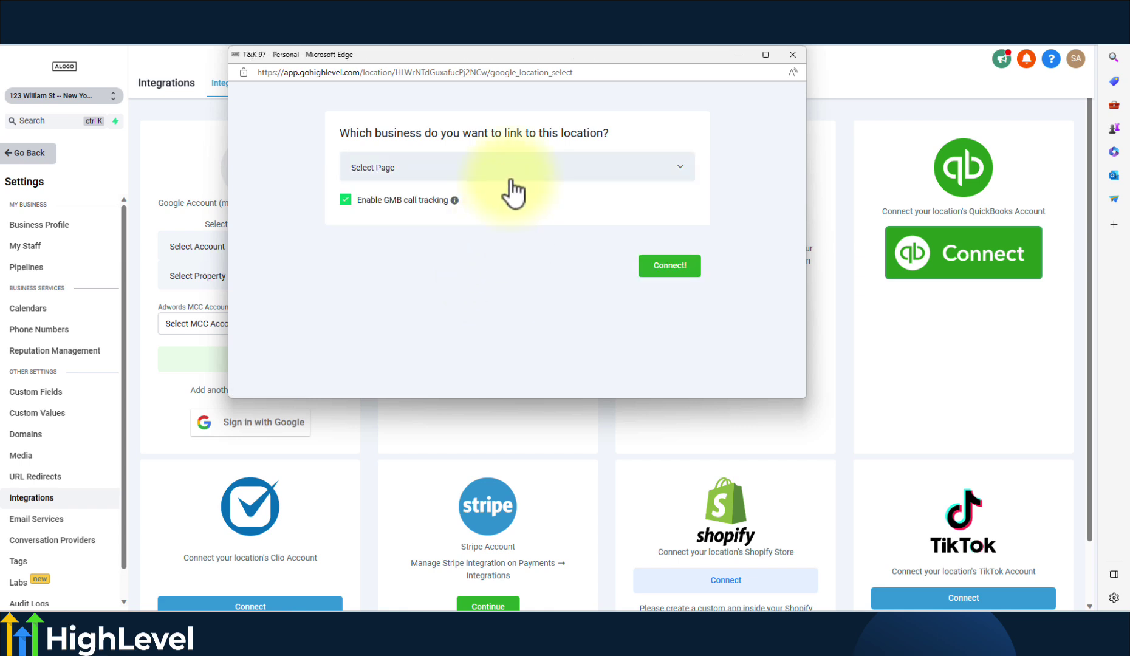
left_click(512, 179)
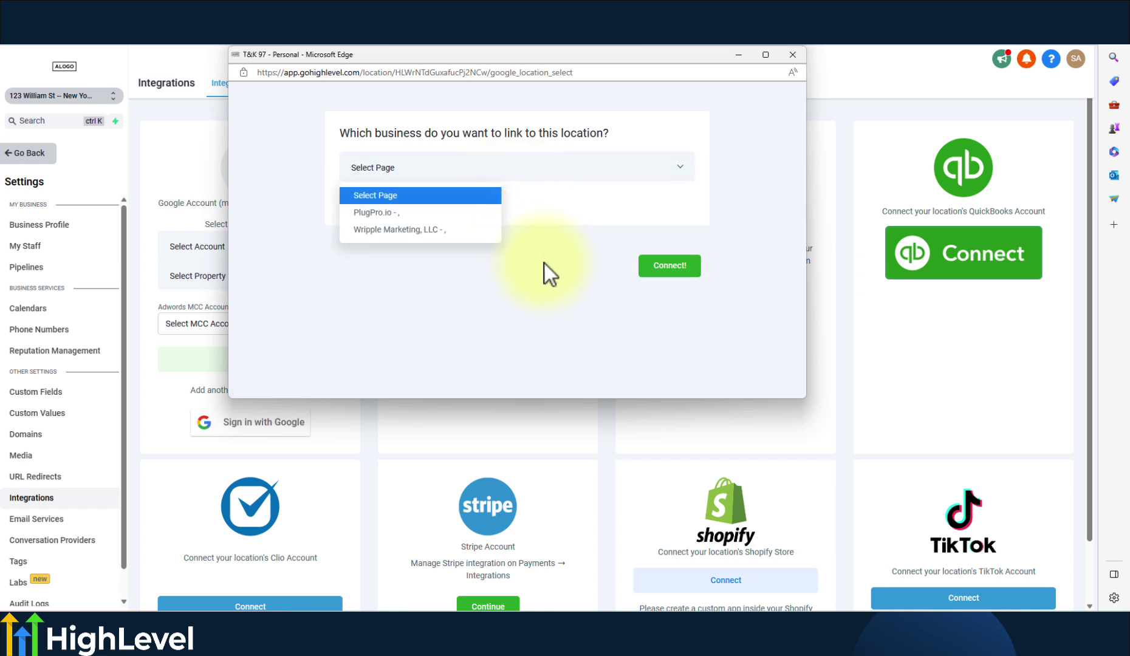
left_click(551, 280)
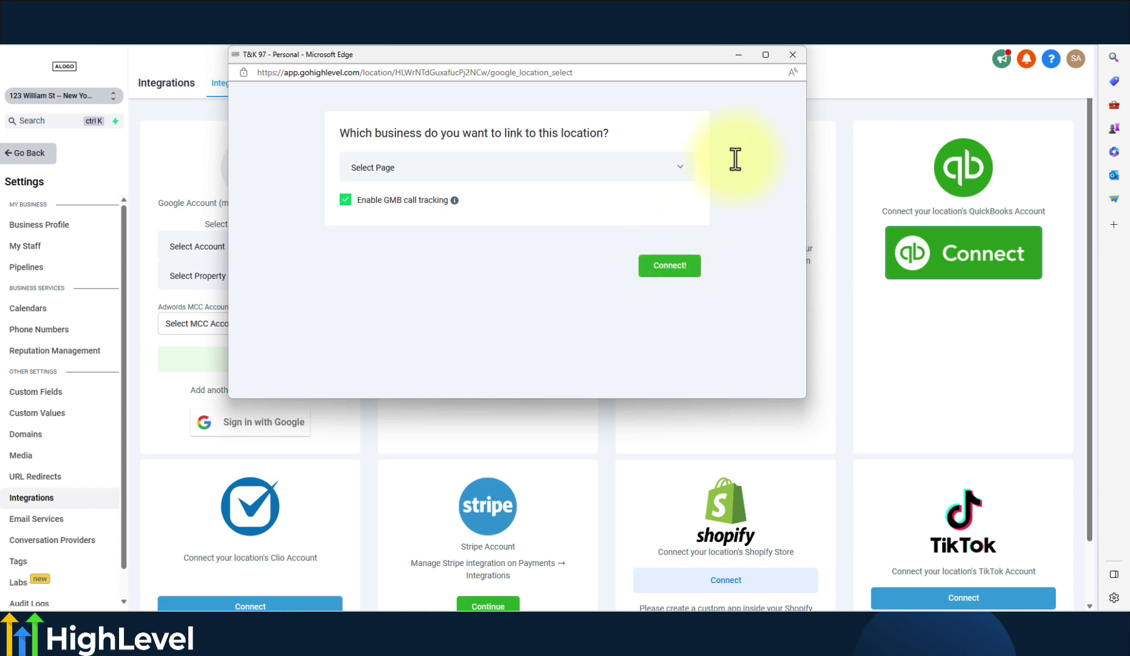
left_click(790, 55)
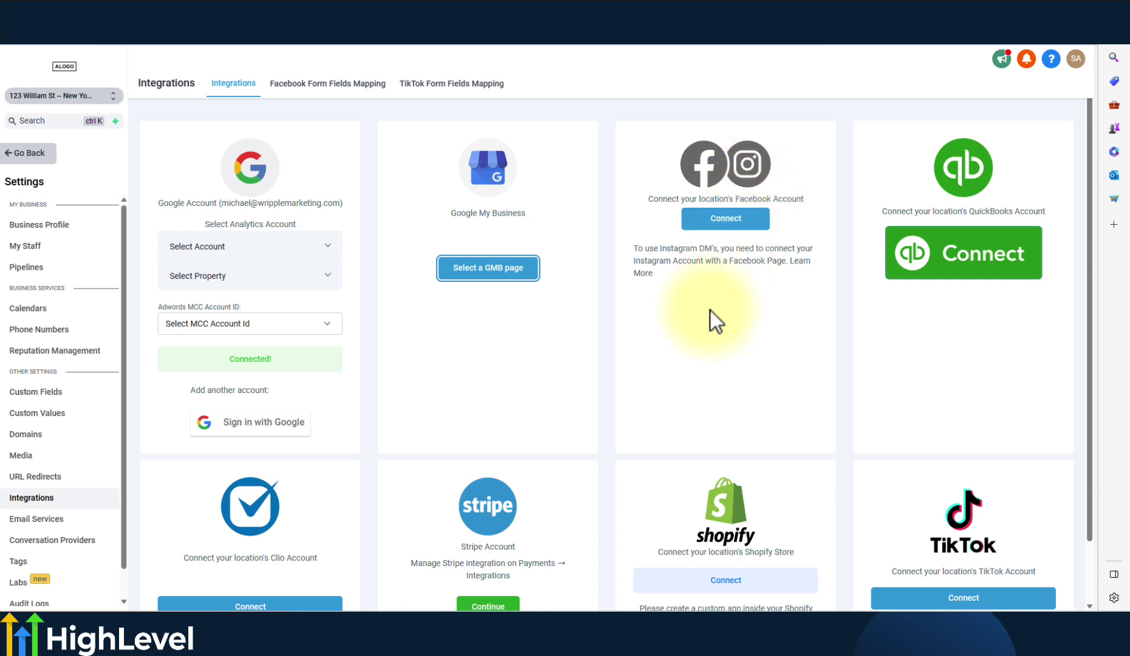
scroll(710, 311, "down", 1)
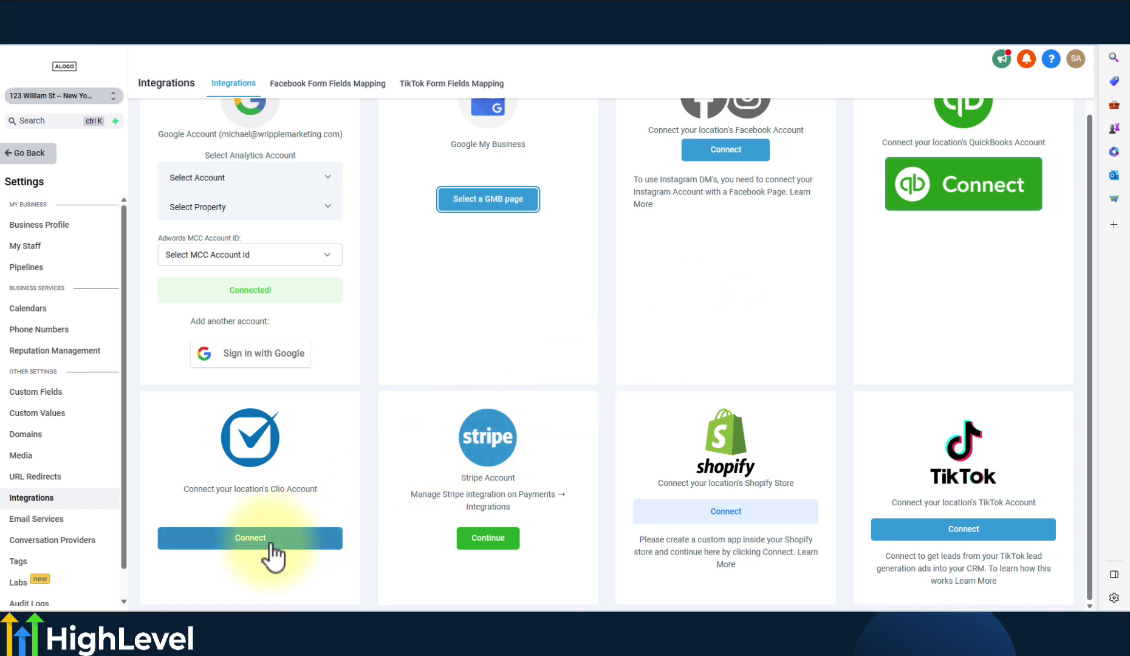
scroll(918, 547, "up", 1)
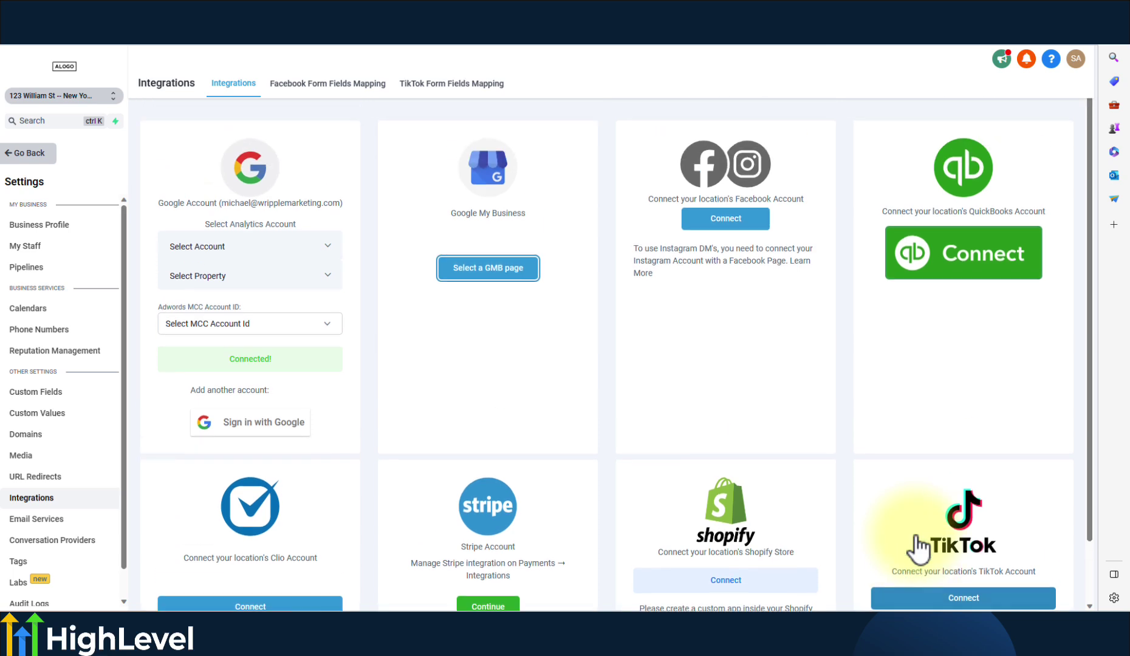